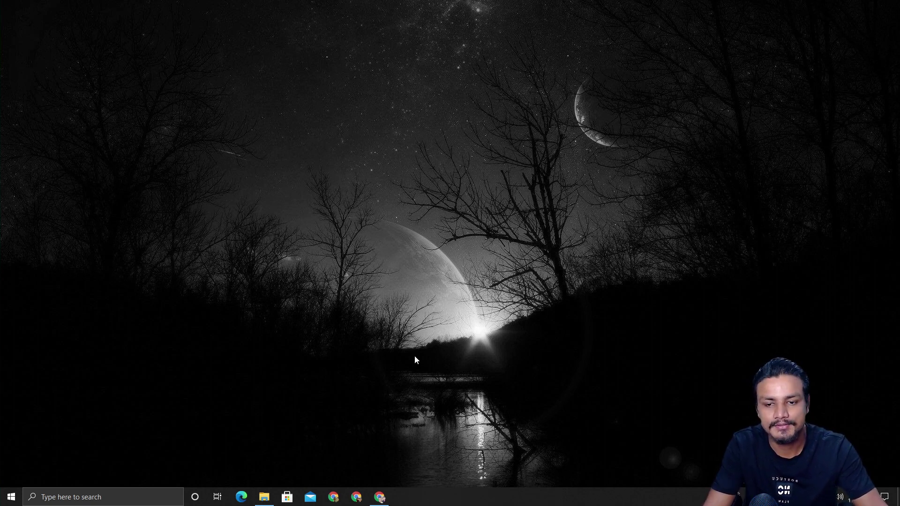
# Open Chrome and switch to the phonemantra article on Windows 10 SSD health monitoring.
pyautogui.click(379, 498)
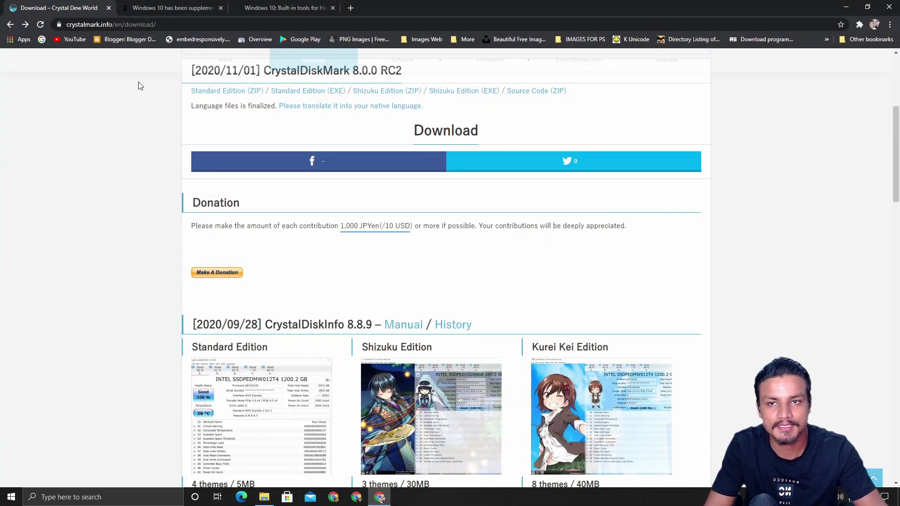
pyautogui.click(185, 6)
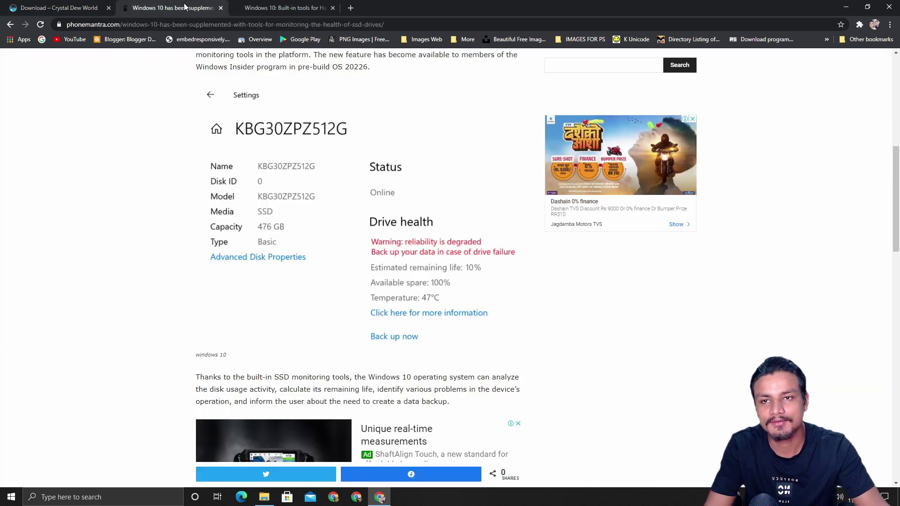
# Move the TechNet disk-health article to the first tab and highlight its 'What is S.M.A.R.T.?' heading.
pyautogui.click(56, 7)
pyautogui.moveTo(282, 8); pyautogui.dragTo(89, 10)
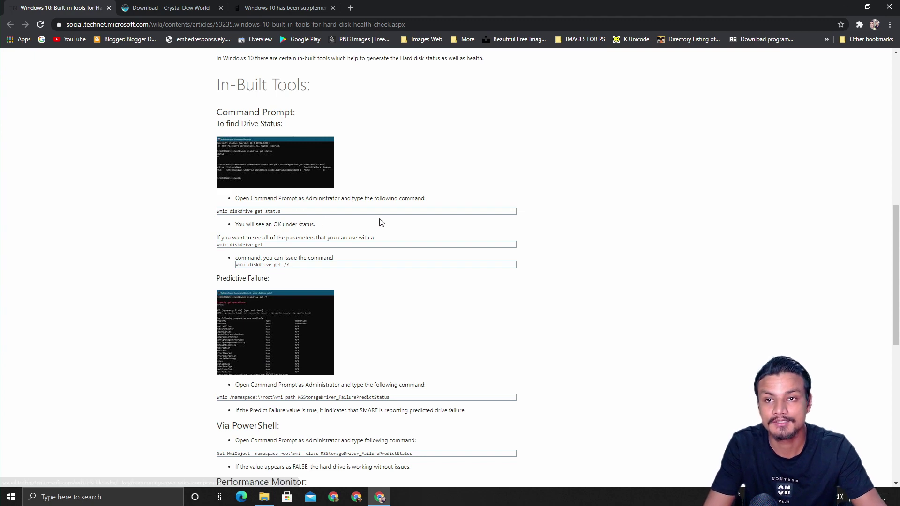
pyautogui.scroll(6, 371, 173)
pyautogui.scroll(5, 364, 140)
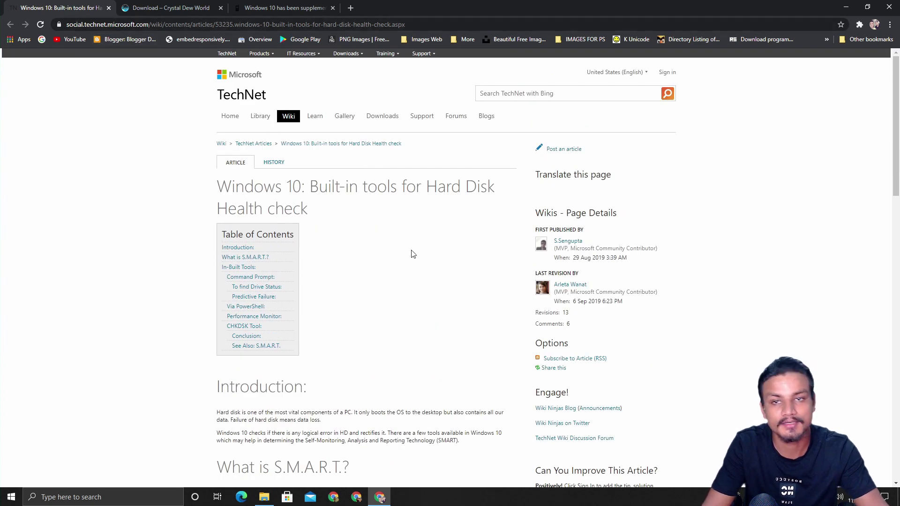
pyautogui.scroll(-2, 394, 246)
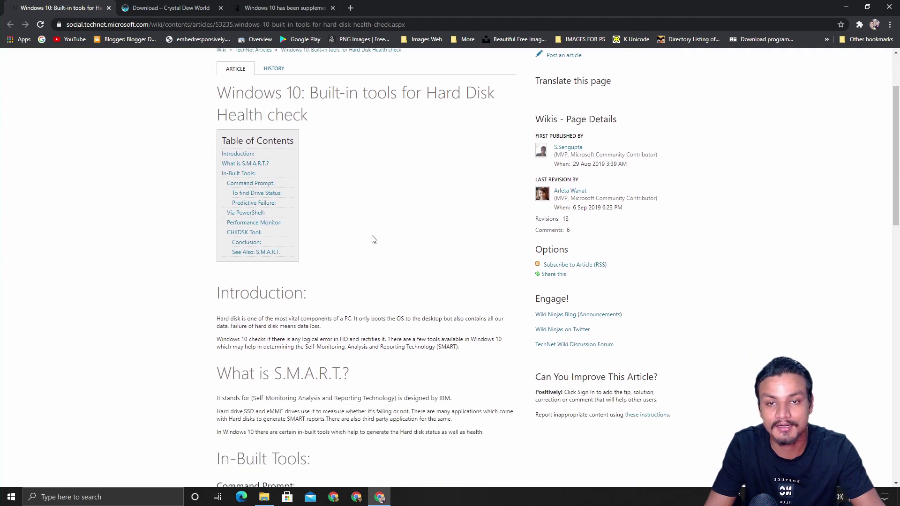
pyautogui.scroll(-5, 370, 240)
pyautogui.scroll(-2, 305, 211)
pyautogui.scroll(2, 327, 217)
pyautogui.scroll(2, 328, 220)
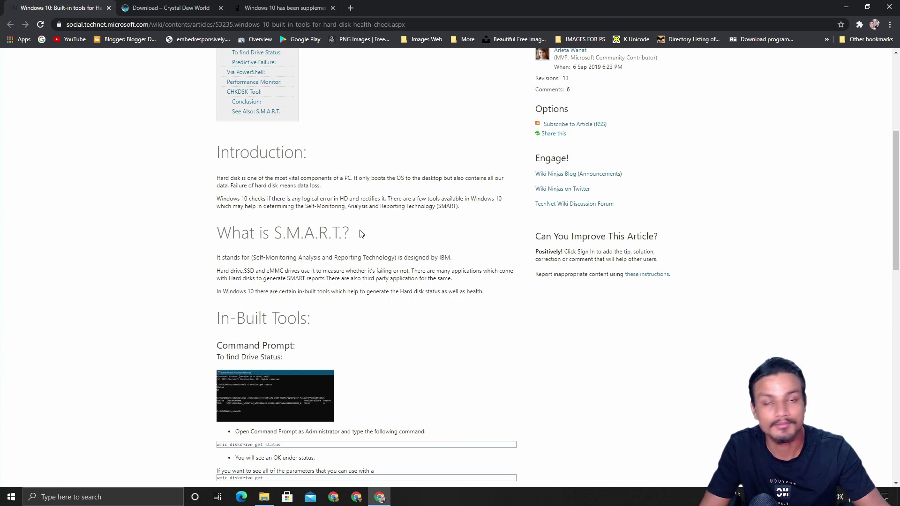
pyautogui.scroll(-2, 362, 234)
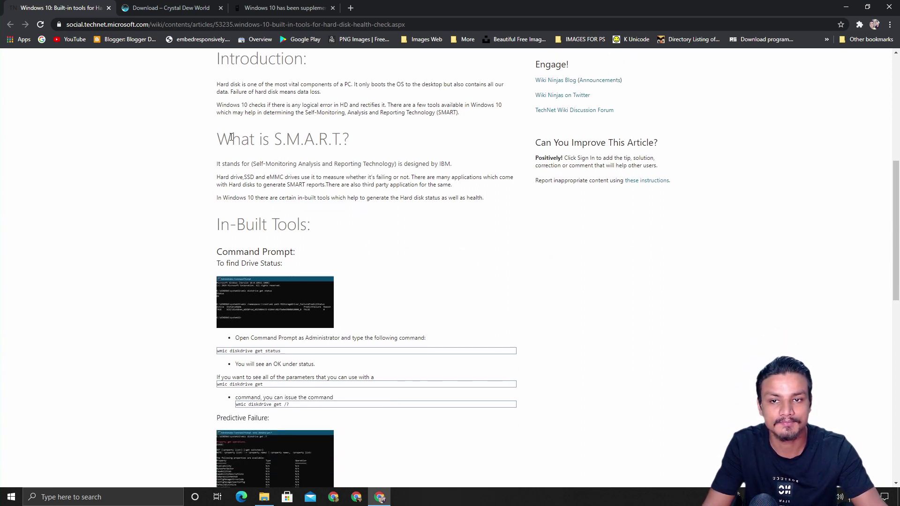
pyautogui.moveTo(229, 137); pyautogui.dragTo(421, 141)
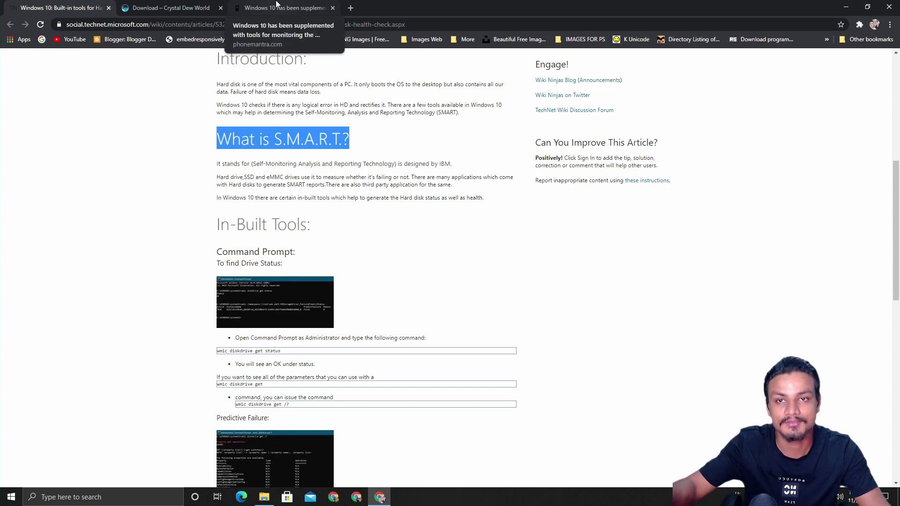
# Review the phonemantra article's Settings drive-health screenshot, ending back at the article title.
pyautogui.click(276, 3)
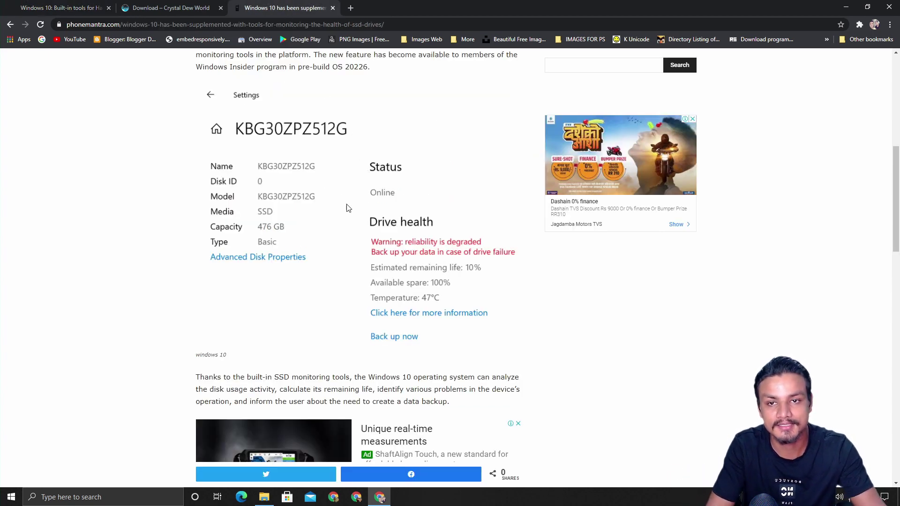
pyautogui.scroll(1, 347, 225)
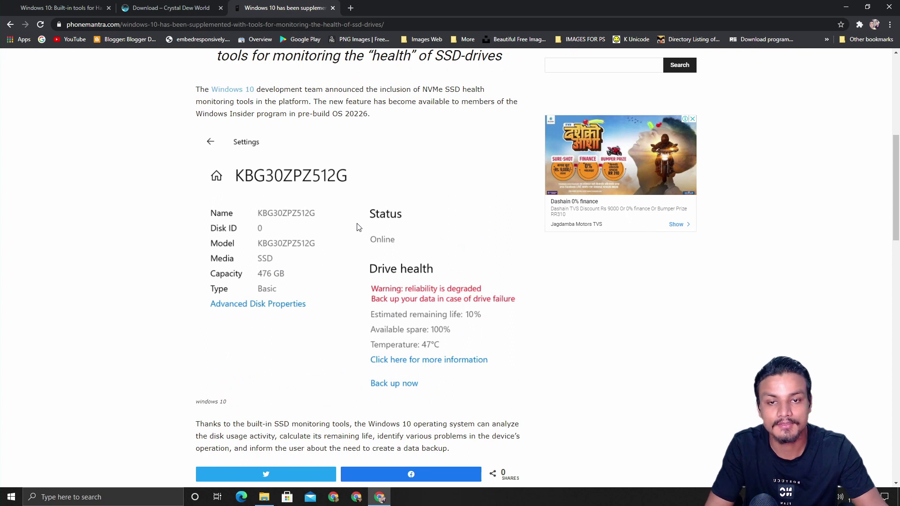
pyautogui.scroll(-1, 364, 228)
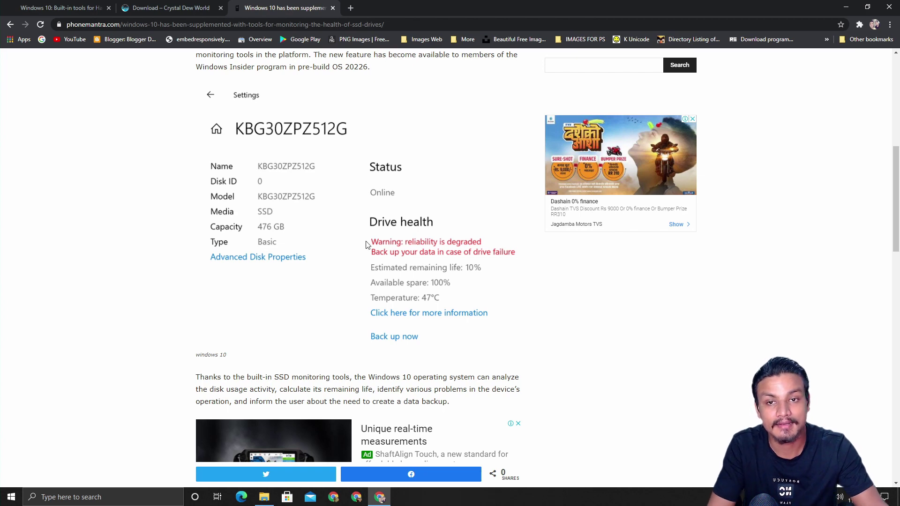
pyautogui.scroll(-2, 380, 270)
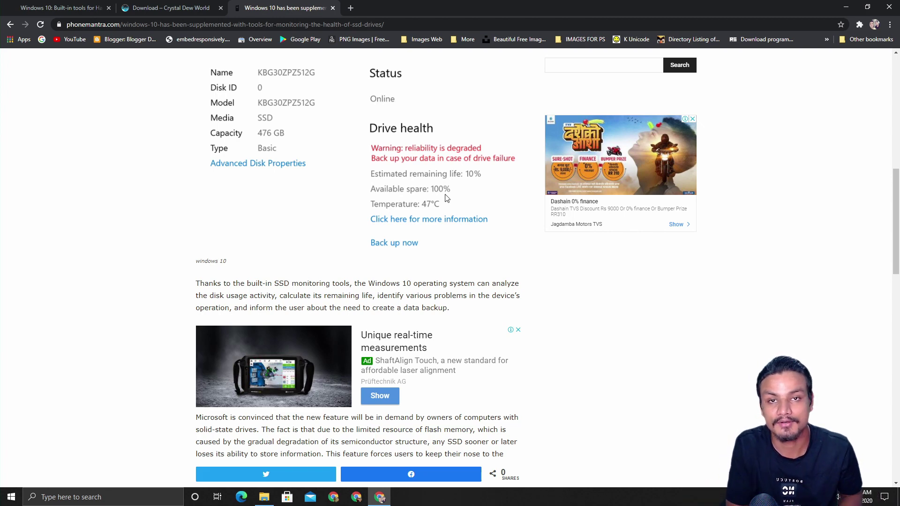
pyautogui.scroll(2, 445, 198)
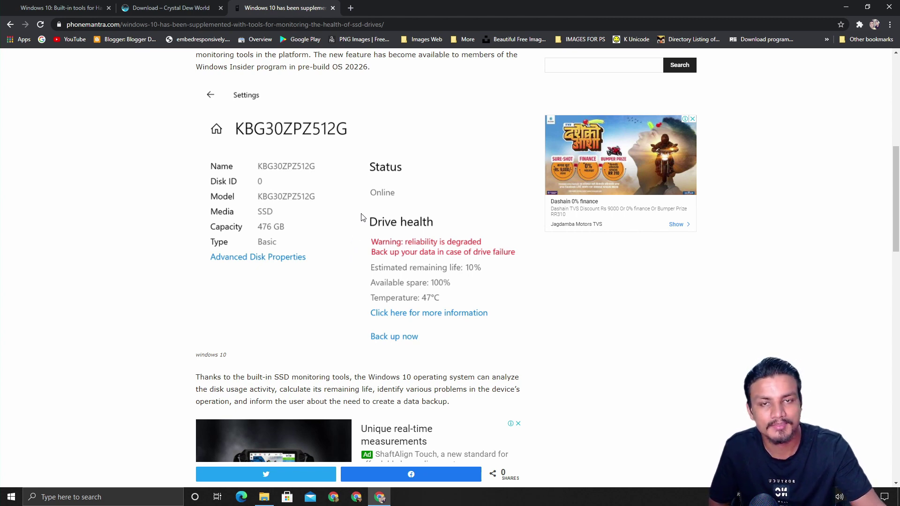
pyautogui.scroll(-1, 361, 217)
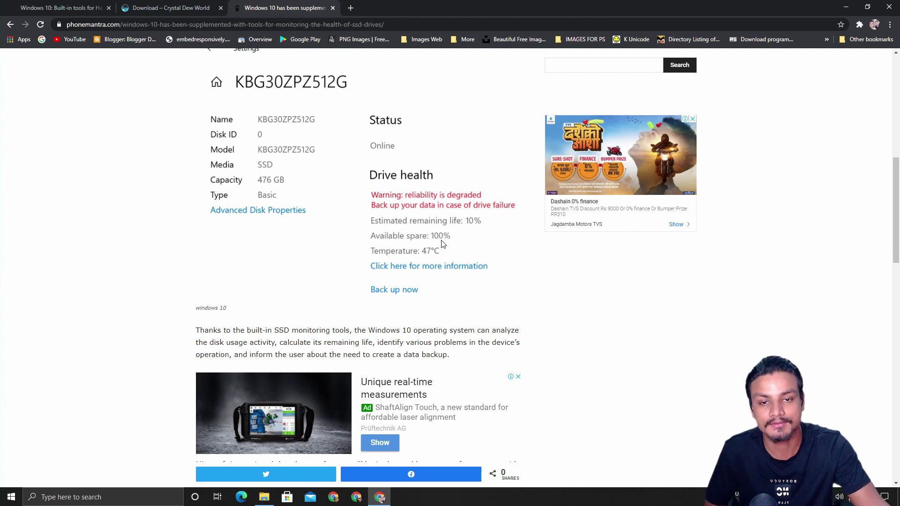
pyautogui.scroll(-1, 439, 233)
pyautogui.scroll(1, 417, 217)
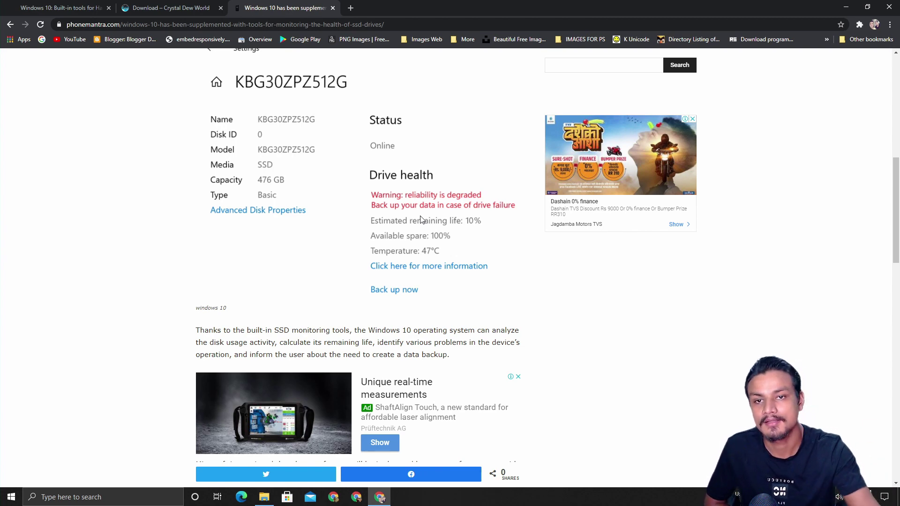
pyautogui.scroll(1, 407, 220)
pyautogui.scroll(3, 244, 190)
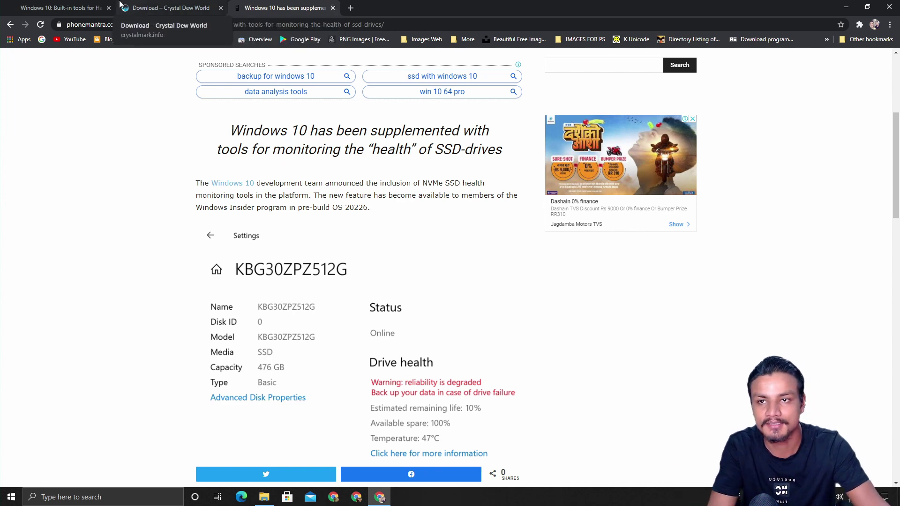
# From the TechNet In-Built Tools section, launch Command Prompt as administrator via a 'cmd' search.
pyautogui.click(61, 7)
pyautogui.scroll(-2, 397, 284)
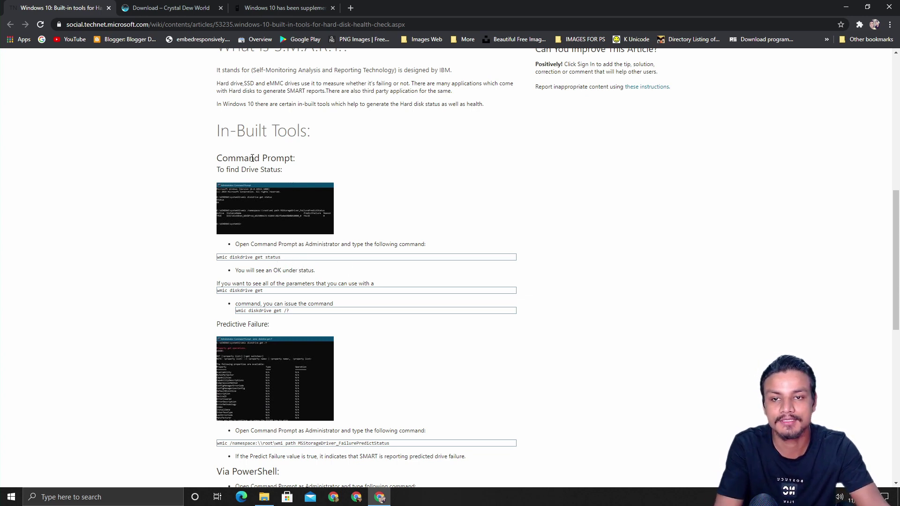
pyautogui.click(56, 497)
pyautogui.write('cmd')
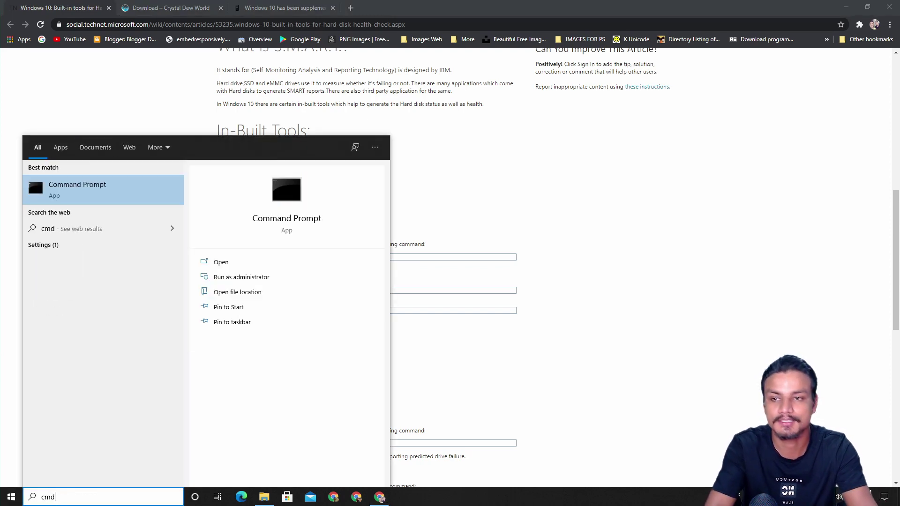
pyautogui.rightClick(100, 203)
pyautogui.click(101, 203)
# Copy the 'wmic diskdrive get status' command from the TechNet article.
pyautogui.click(537, 239)
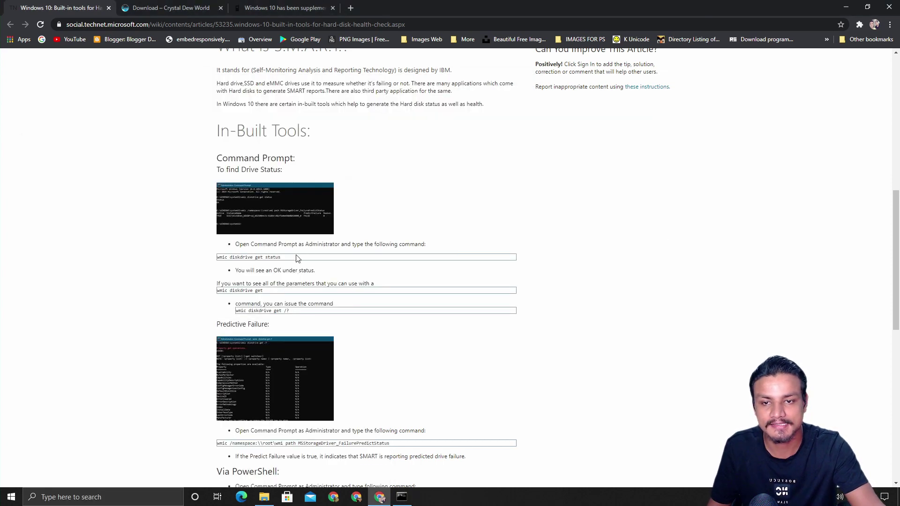
pyautogui.moveTo(282, 257); pyautogui.dragTo(220, 259)
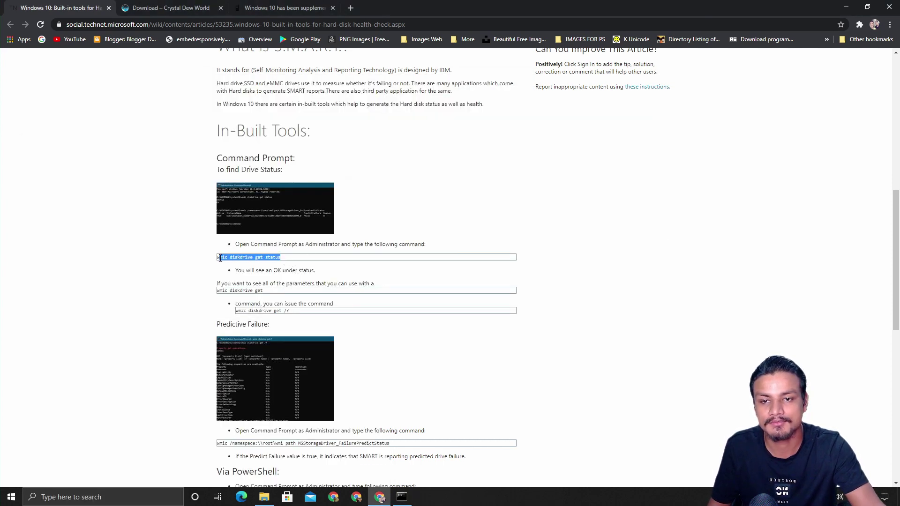
pyautogui.rightClick(244, 254)
pyautogui.click(260, 262)
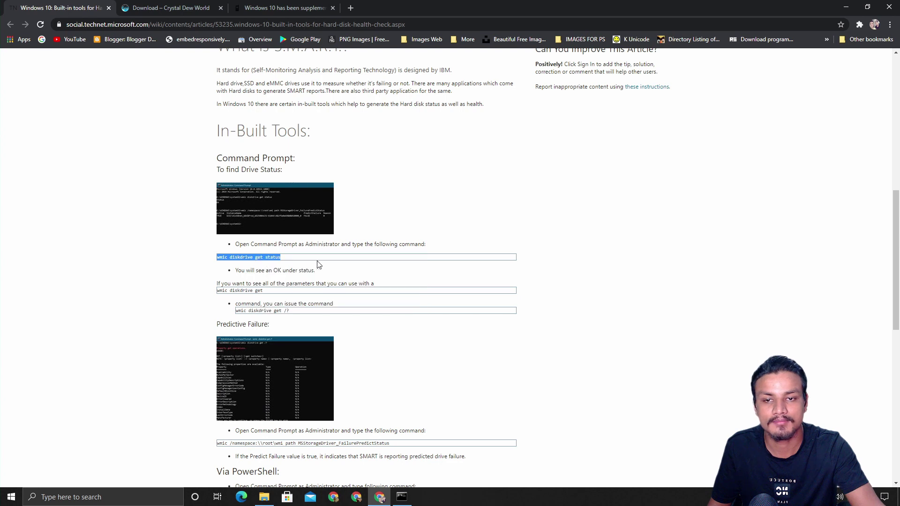
# Paste and run 'wmic diskdrive get status' in the admin Command Prompt, getting OK for both drives.
pyautogui.click(402, 497)
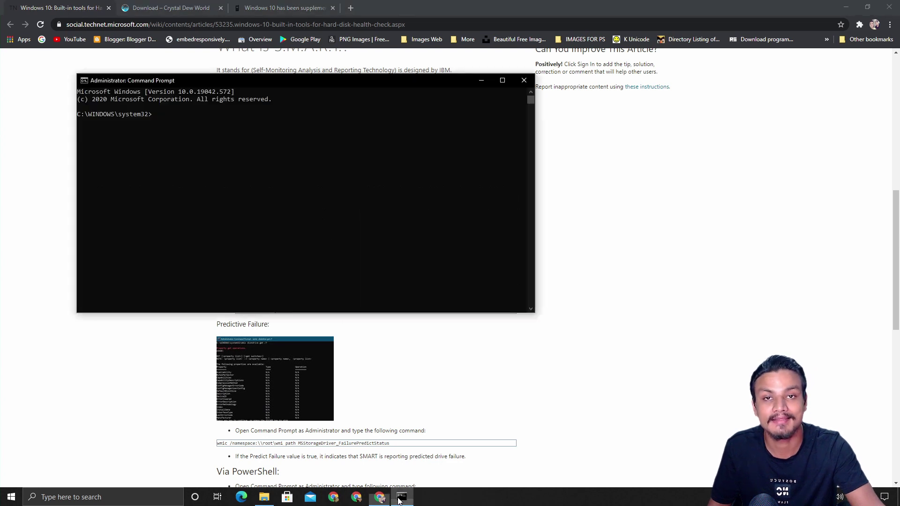
pyautogui.rightClick(216, 209)
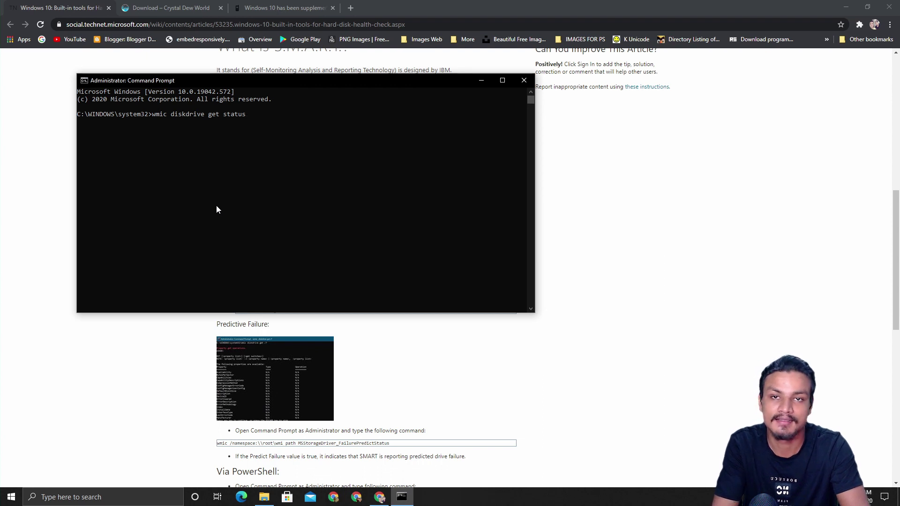
pyautogui.press('Return')
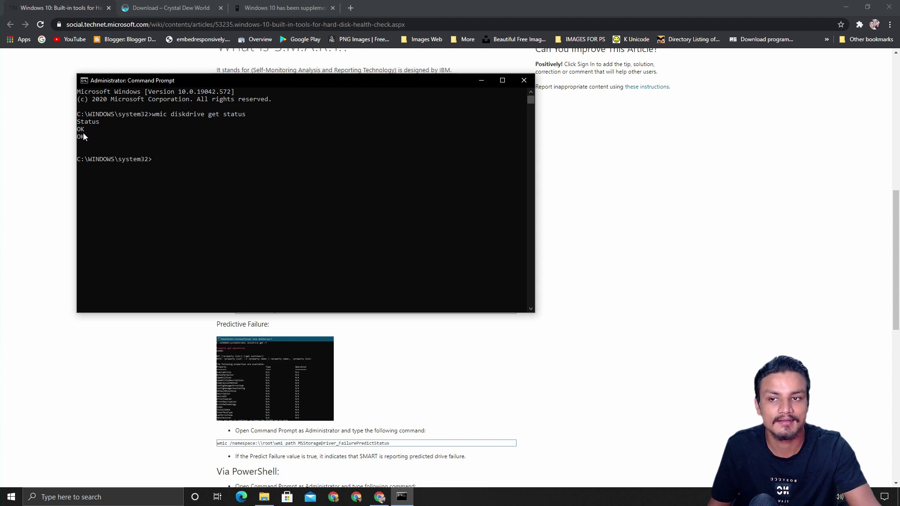
# Close the Command Prompt and the TechNet tab, leaving the Crystal Dew World download page.
pyautogui.click(524, 81)
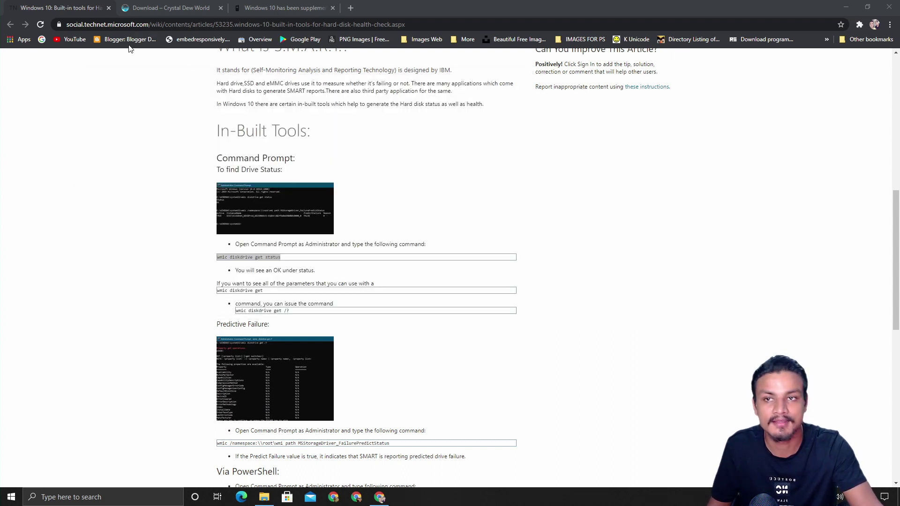
pyautogui.click(137, 7)
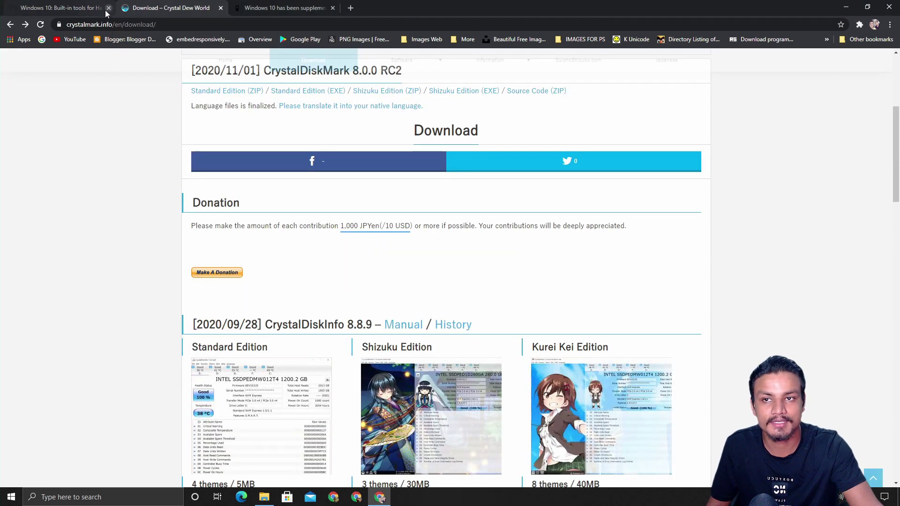
pyautogui.click(108, 8)
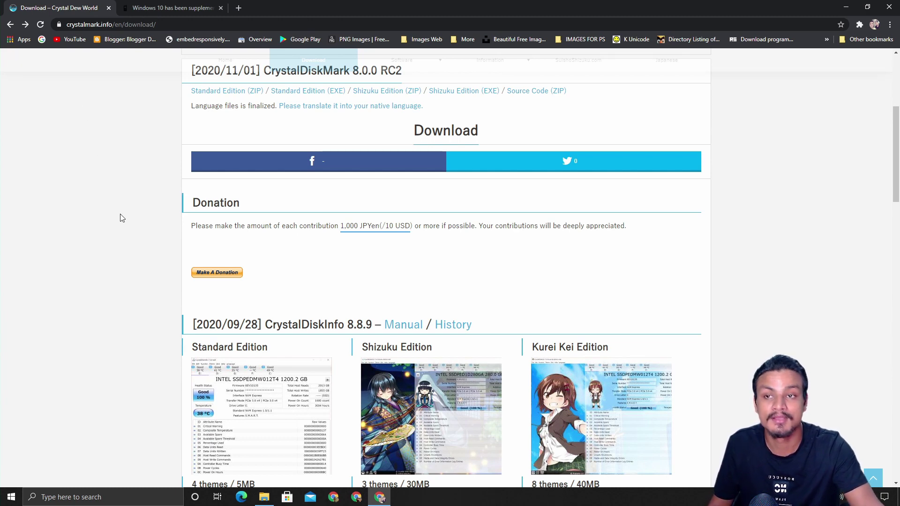
# Scroll to the CrystalDiskInfo 8.8.9 Standard, Shizuku and Kurei Kei download editions.
pyautogui.scroll(1, 145, 244)
pyautogui.scroll(1, 145, 244)
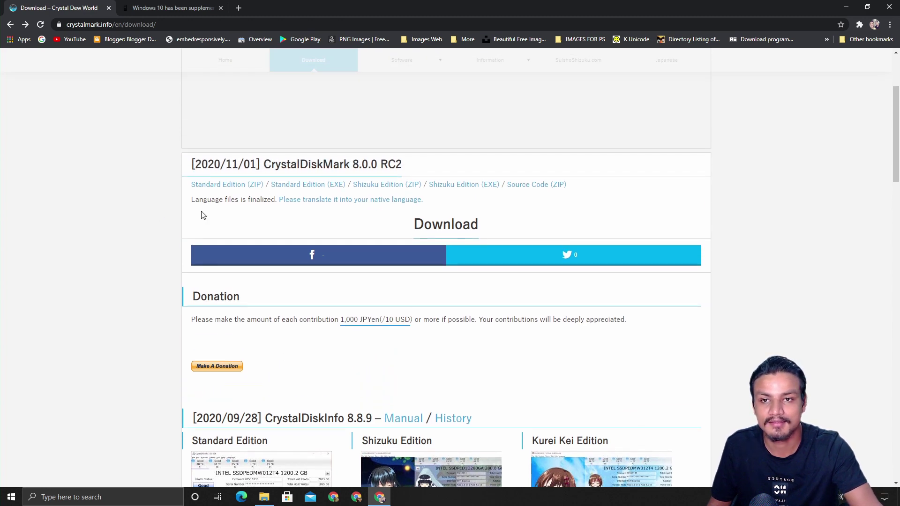
pyautogui.scroll(3, 309, 216)
pyautogui.scroll(-5, 300, 232)
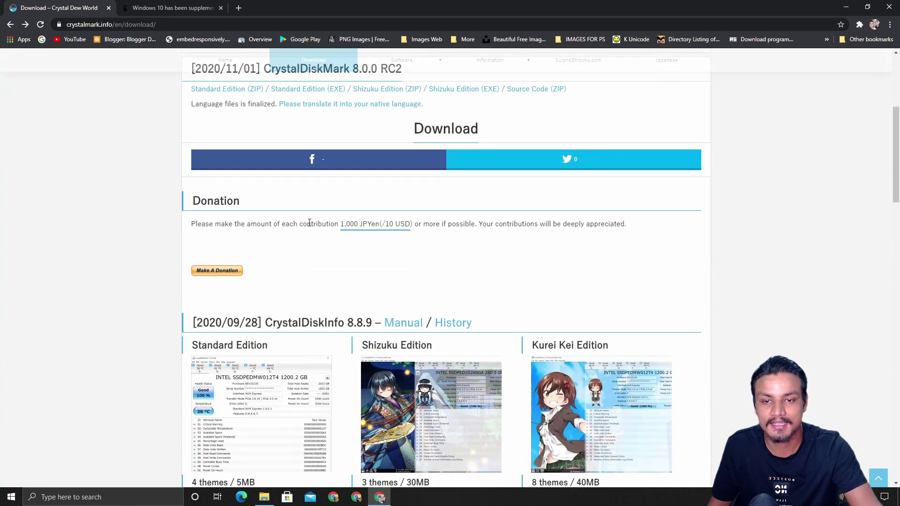
pyautogui.scroll(-2, 284, 236)
pyautogui.scroll(-2, 284, 236)
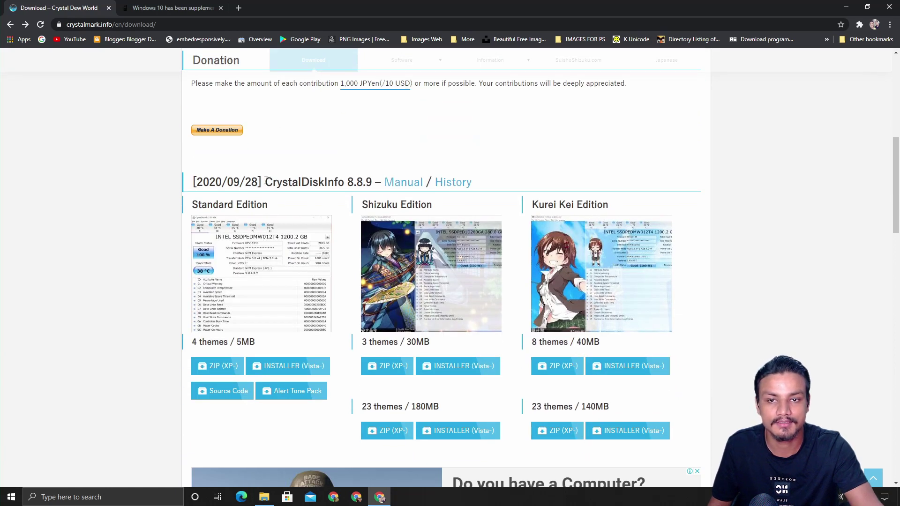
pyautogui.moveTo(266, 181); pyautogui.dragTo(349, 185)
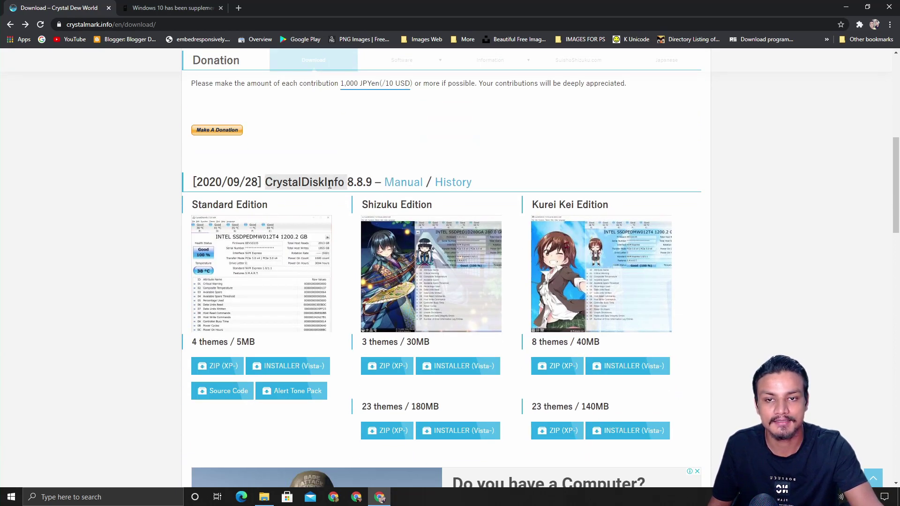
pyautogui.click(330, 185)
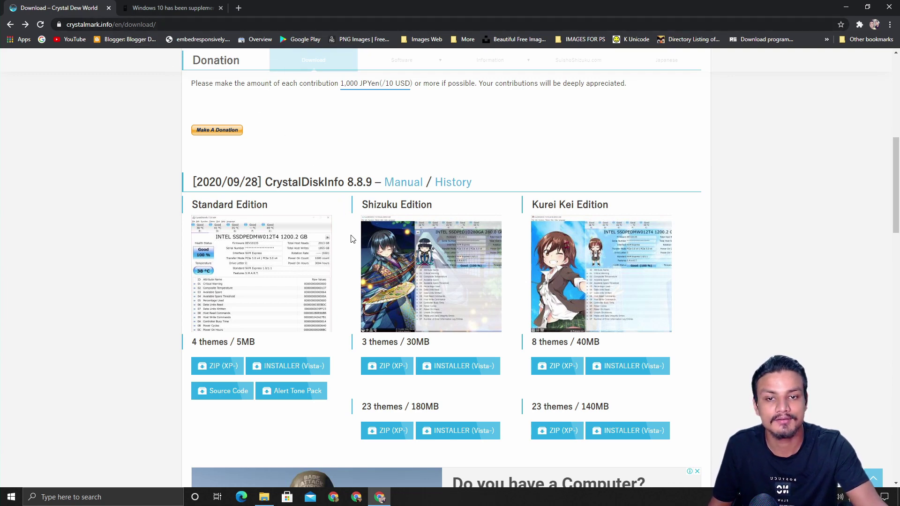
pyautogui.scroll(-2, 197, 291)
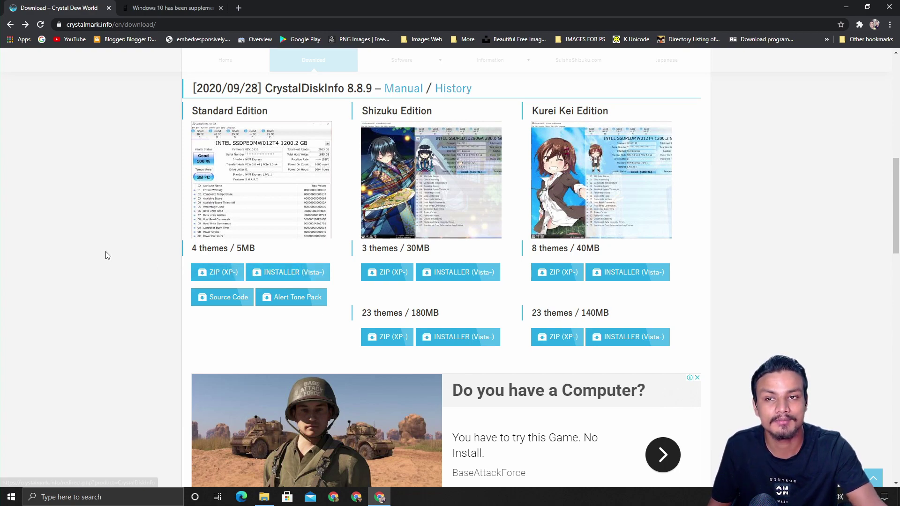
# Open Downloads, enter the CrystalDiskInfo8_8_9 folder and run DiskInfo64.exe as administrator.
pyautogui.click(264, 497)
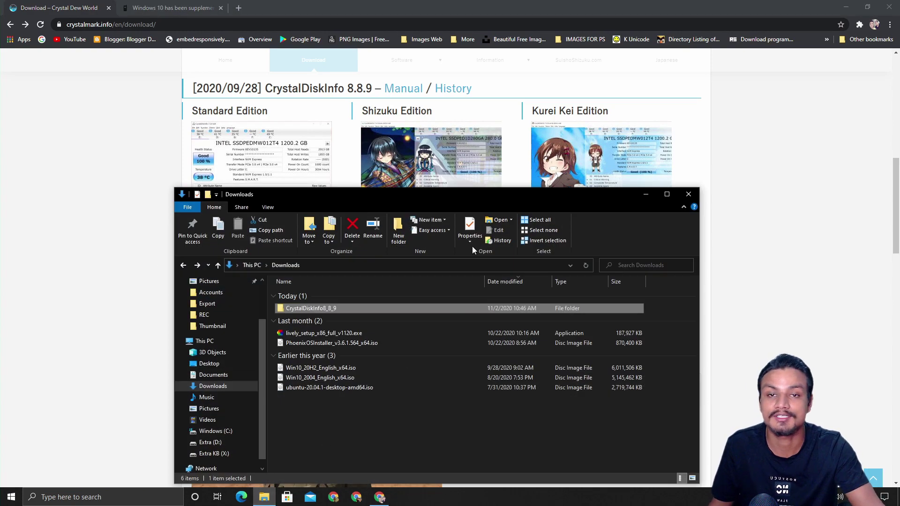
pyautogui.moveTo(440, 196); pyautogui.dragTo(435, 151)
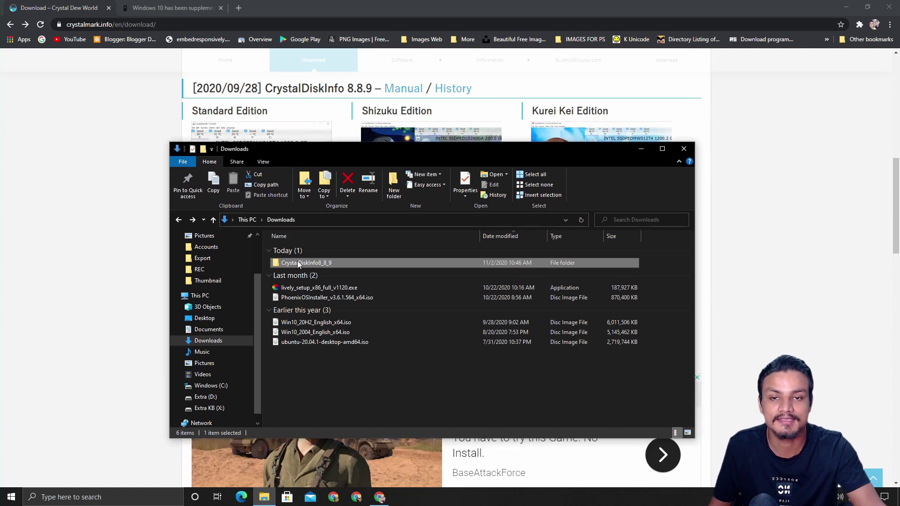
pyautogui.doubleClick(305, 262)
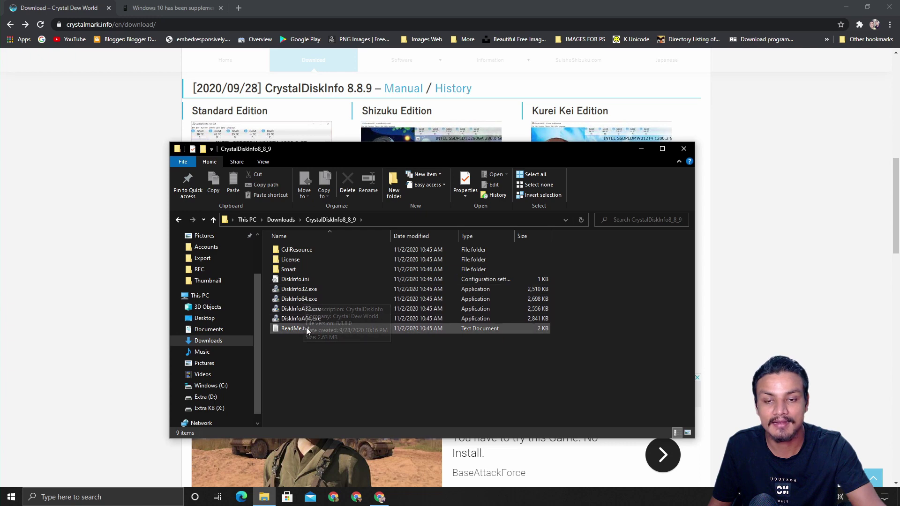
pyautogui.click(313, 301)
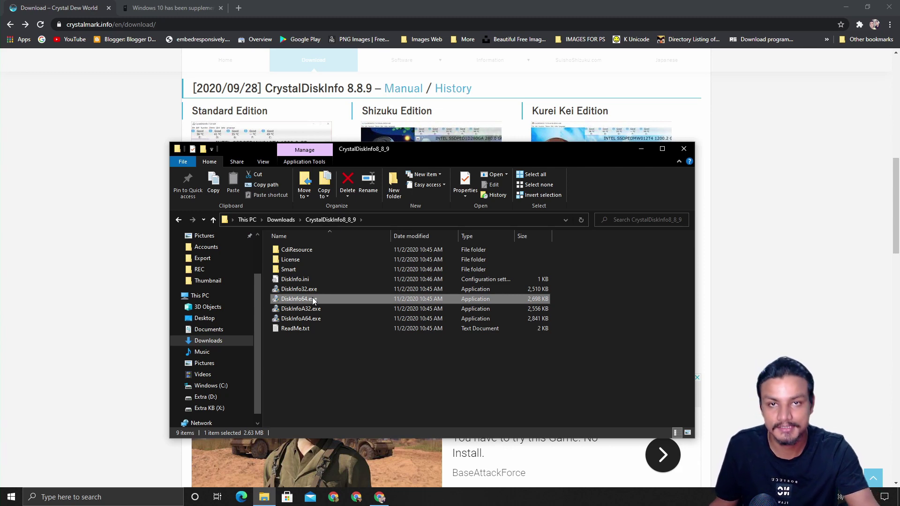
pyautogui.click(310, 292)
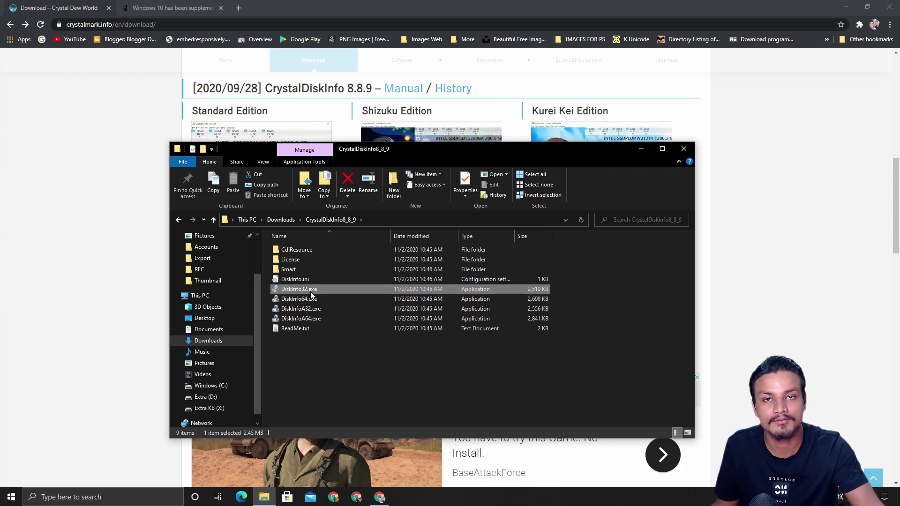
pyautogui.click(307, 302)
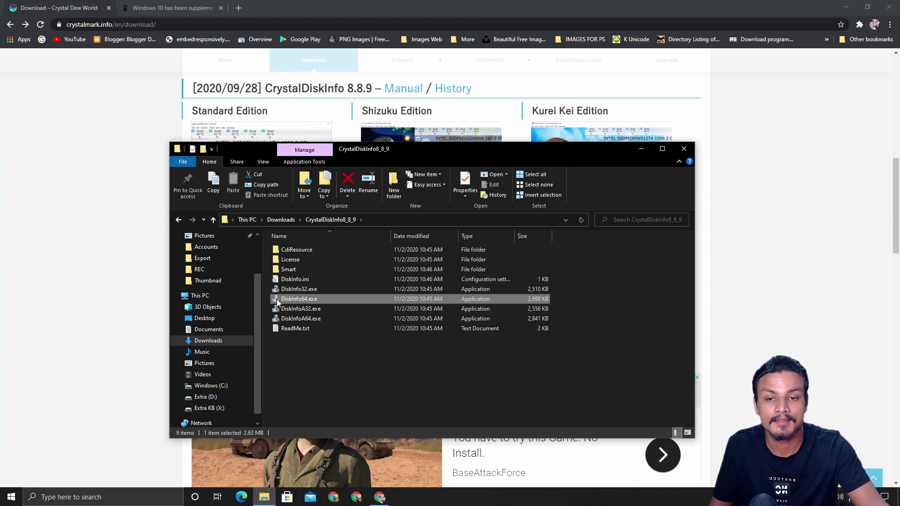
pyautogui.rightClick(307, 300)
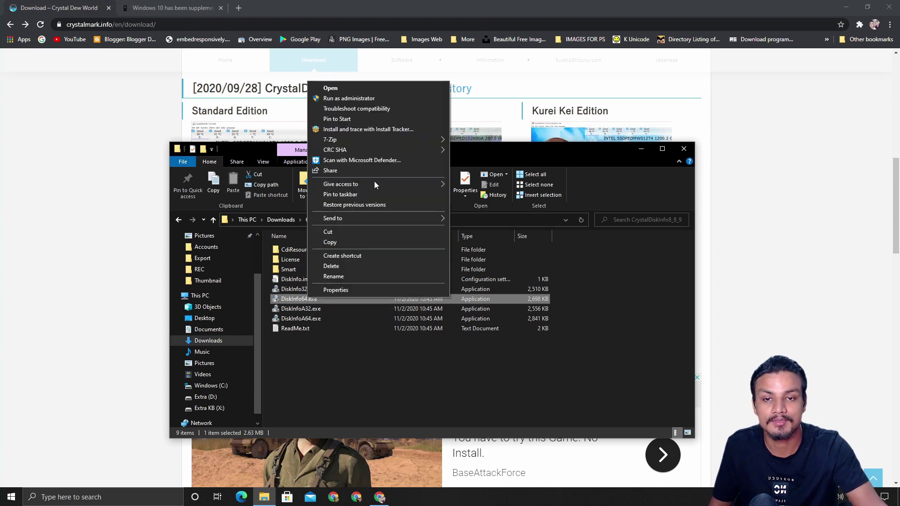
pyautogui.click(378, 98)
pyautogui.click(642, 149)
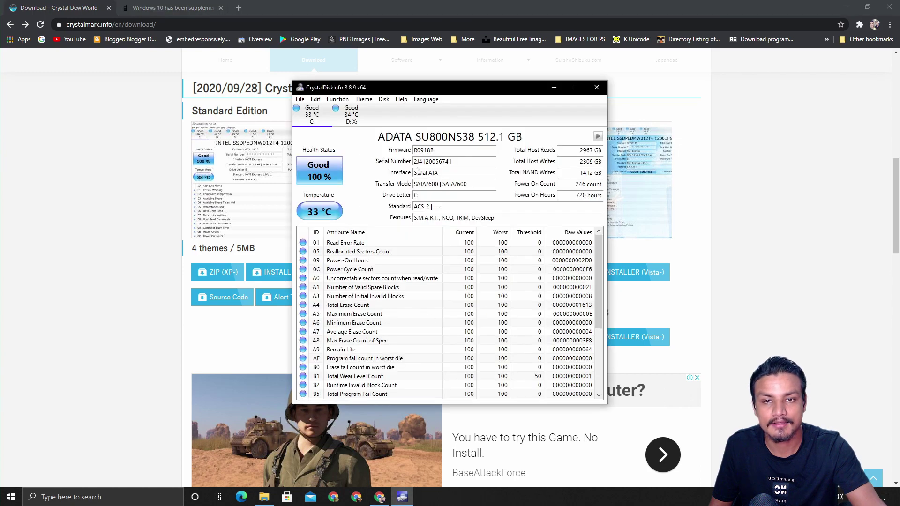
pyautogui.moveTo(461, 88); pyautogui.dragTo(369, 88)
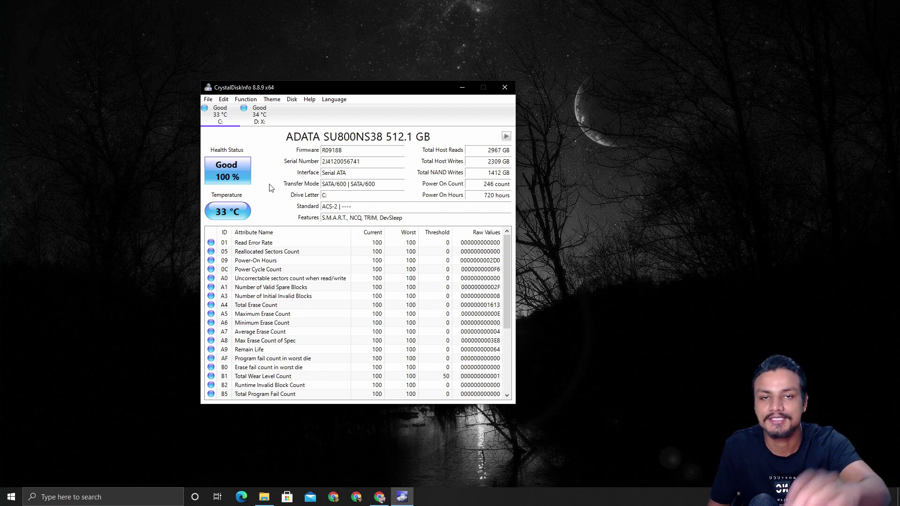
# Toggle between the ADATA C: and TOSHIBA D: X: drives, ending on the TOSHIBA HDWD110 at 34 °C.
pyautogui.click(258, 122)
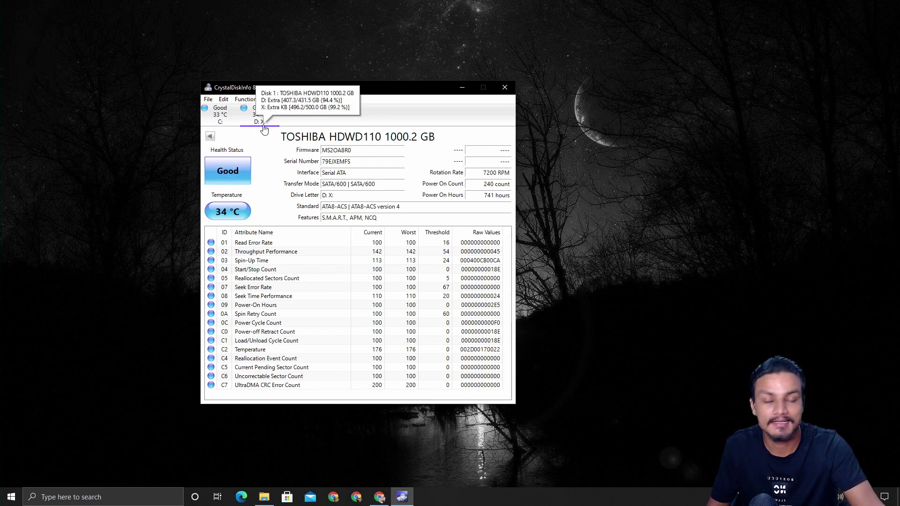
pyautogui.click(221, 121)
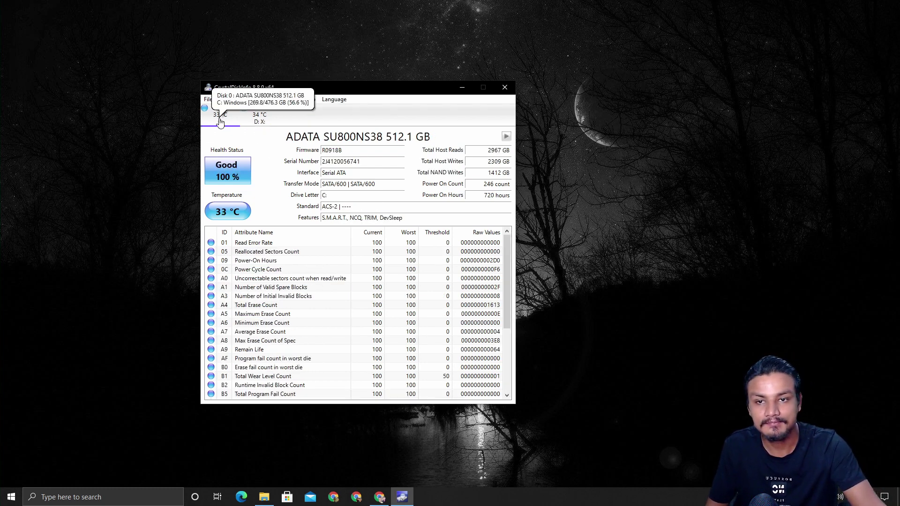
pyautogui.click(265, 121)
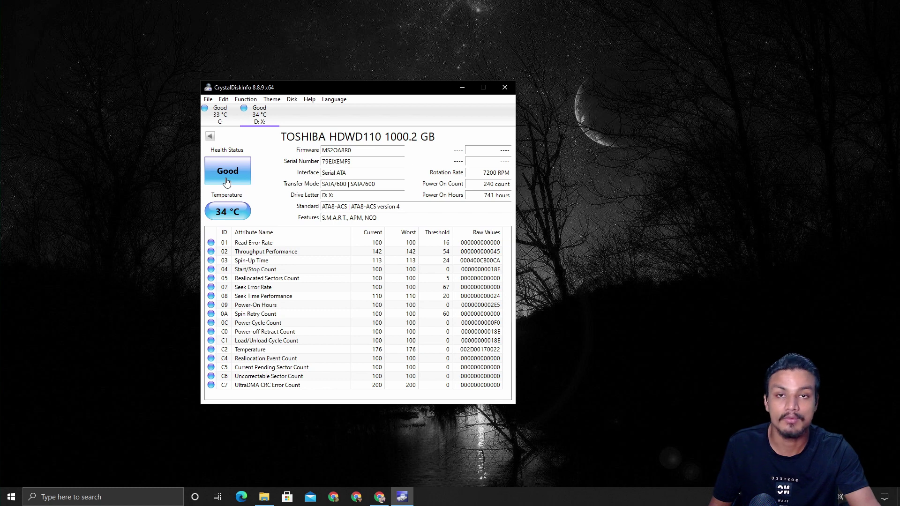
pyautogui.click(218, 121)
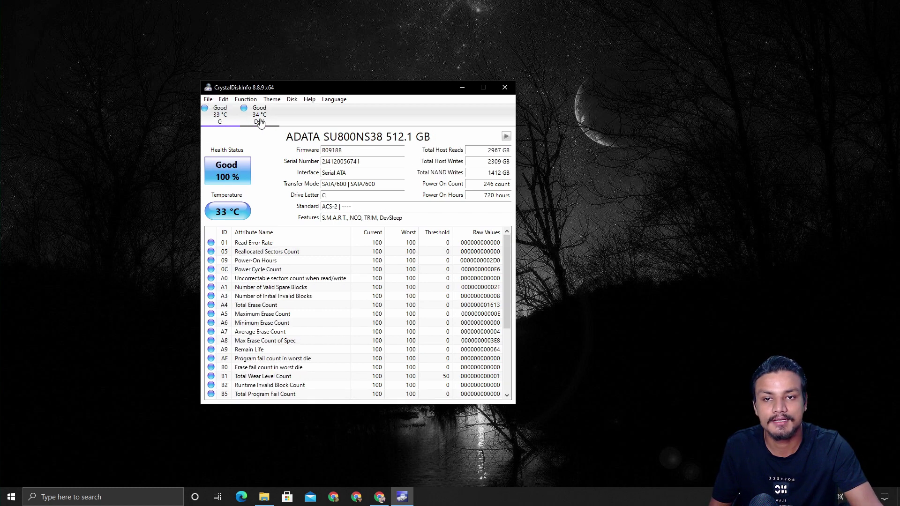
pyautogui.click(259, 118)
pyautogui.click(217, 120)
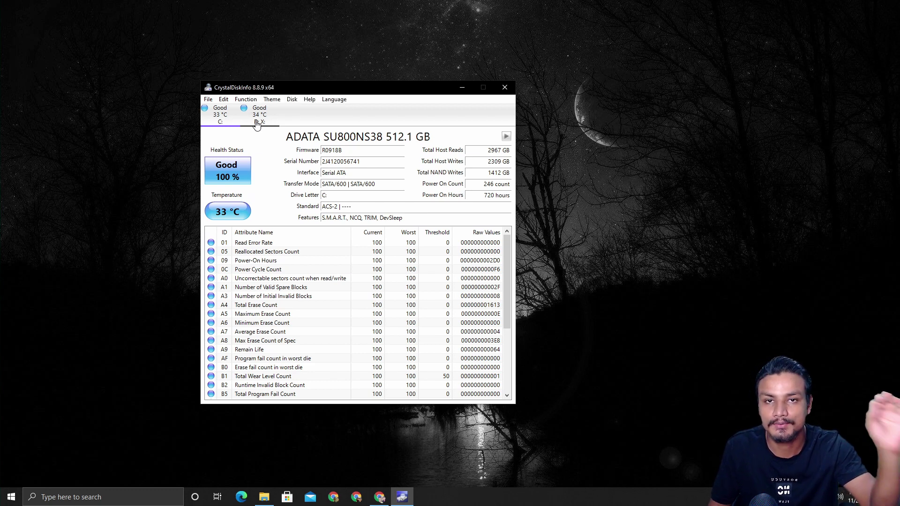
pyautogui.click(257, 122)
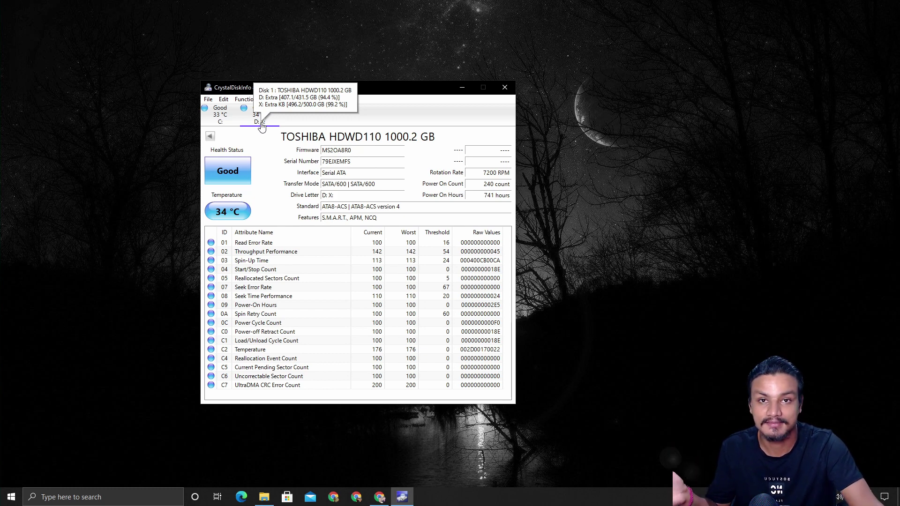
# Recheck both drives in CrystalDiskInfo, ending on the ADATA SSD, then return to Chrome's TechNet article.
pyautogui.click(220, 121)
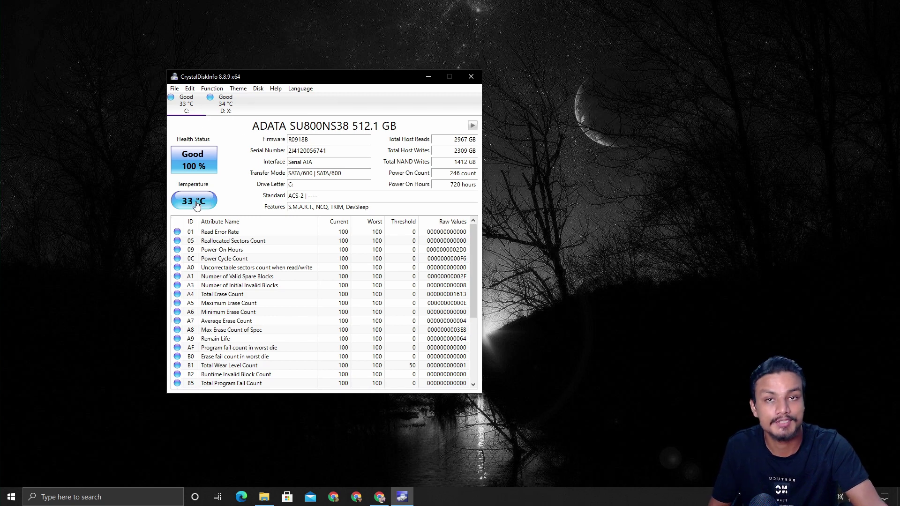
pyautogui.moveTo(324, 80); pyautogui.dragTo(354, 86)
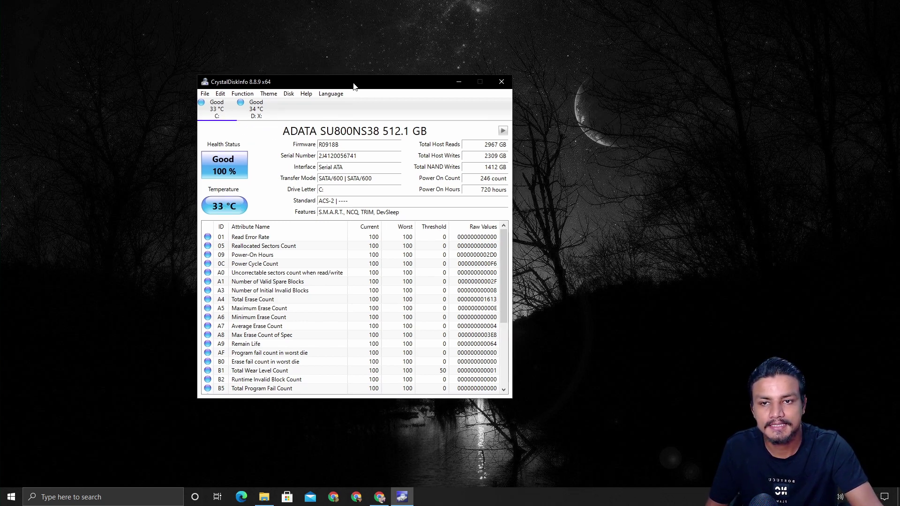
pyautogui.click(247, 117)
pyautogui.click(218, 116)
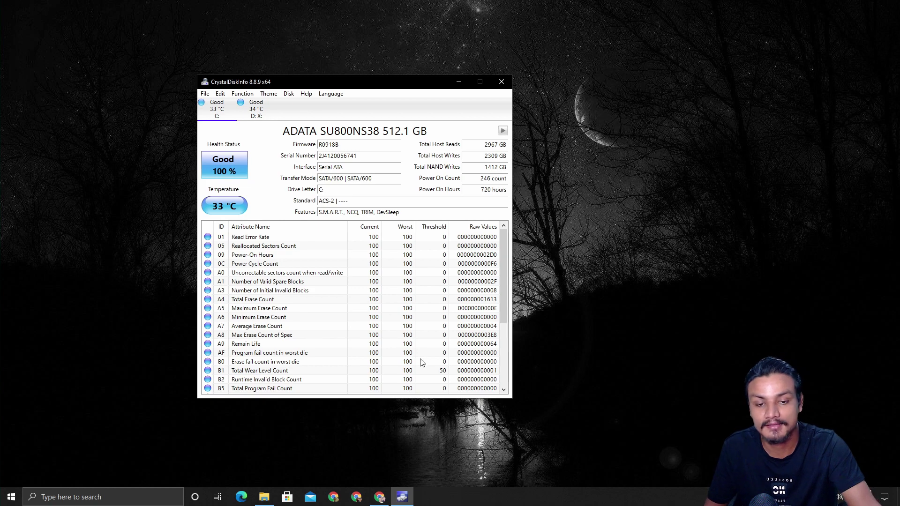
pyautogui.click(380, 497)
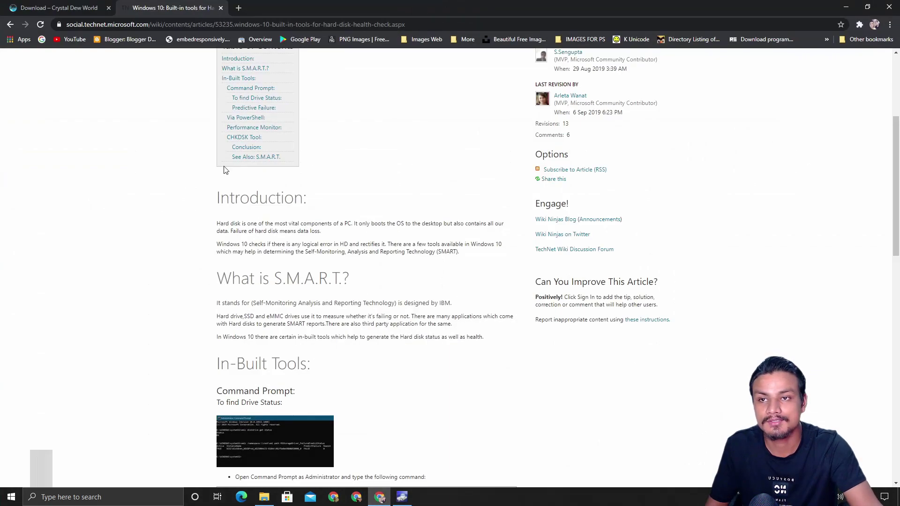
# Highlight the TechNet article's Introduction through In-Built Tools sections.
pyautogui.scroll(-2, 313, 240)
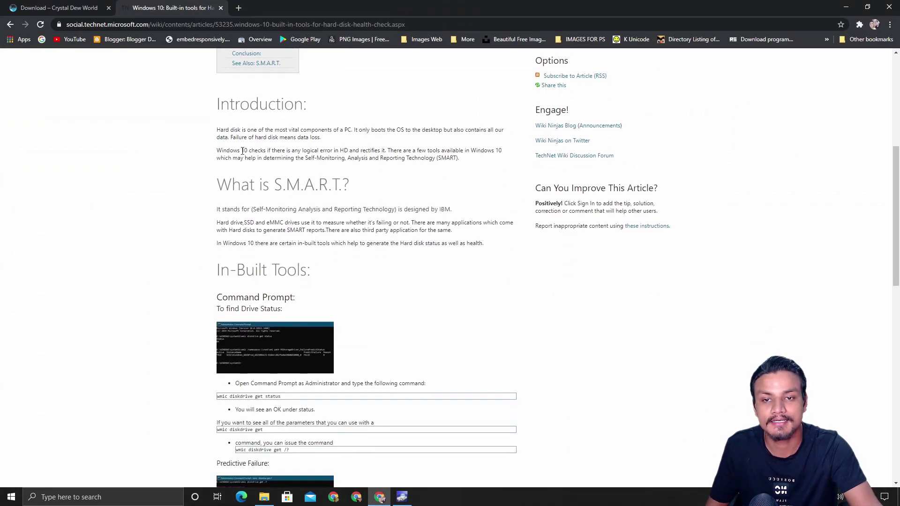
pyautogui.moveTo(215, 113); pyautogui.dragTo(394, 282)
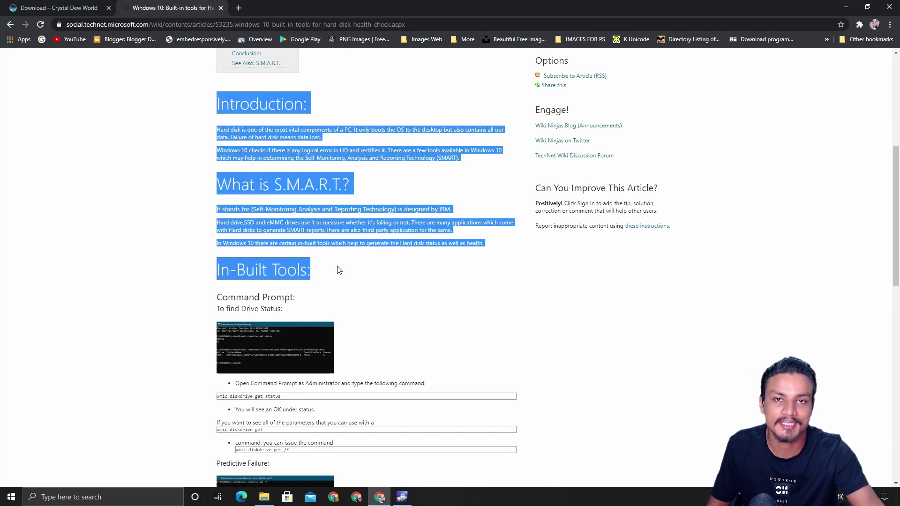
pyautogui.click(277, 166)
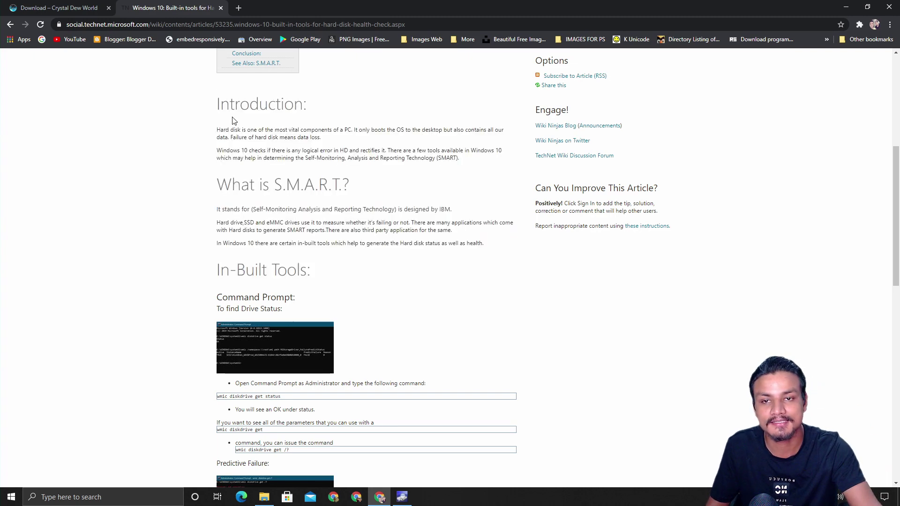
pyautogui.moveTo(214, 103); pyautogui.dragTo(404, 259)
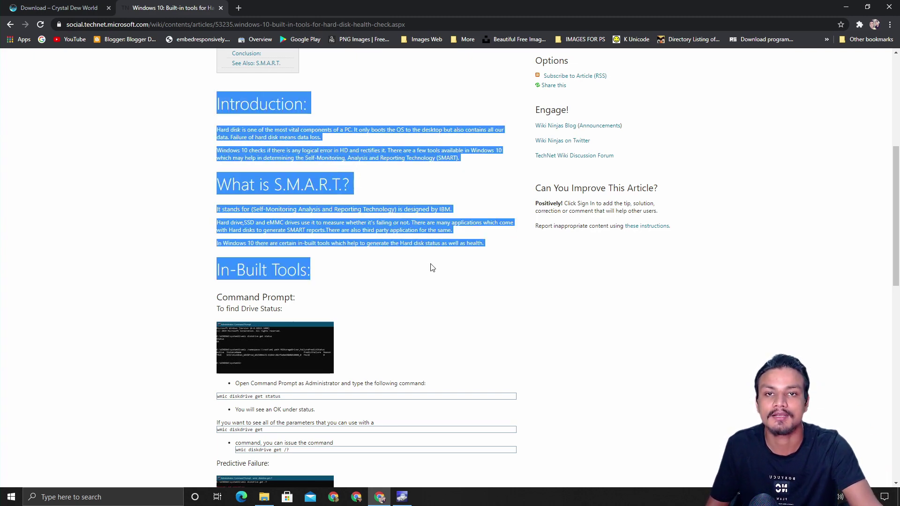